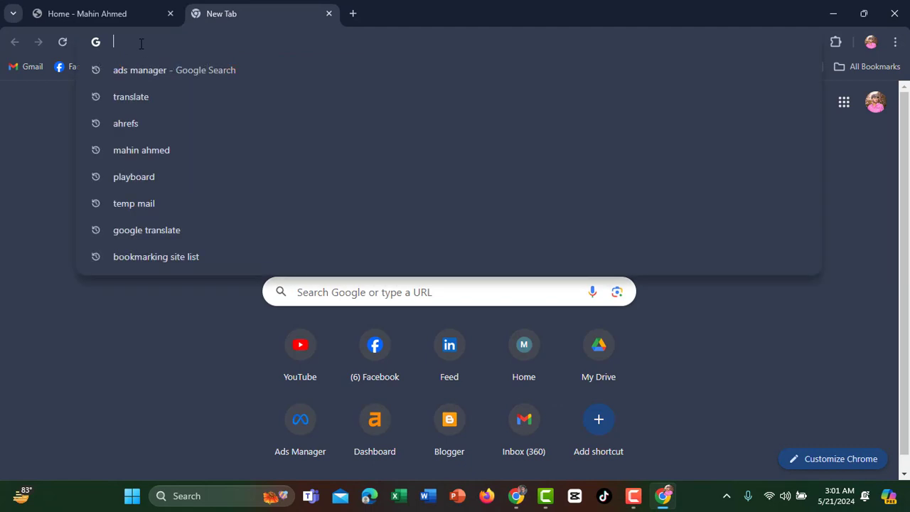
Search Google for 'ads ma' and reach the Ads Manager campaigns list via the sponsored result
{"action": "type", "text": "ads m"}
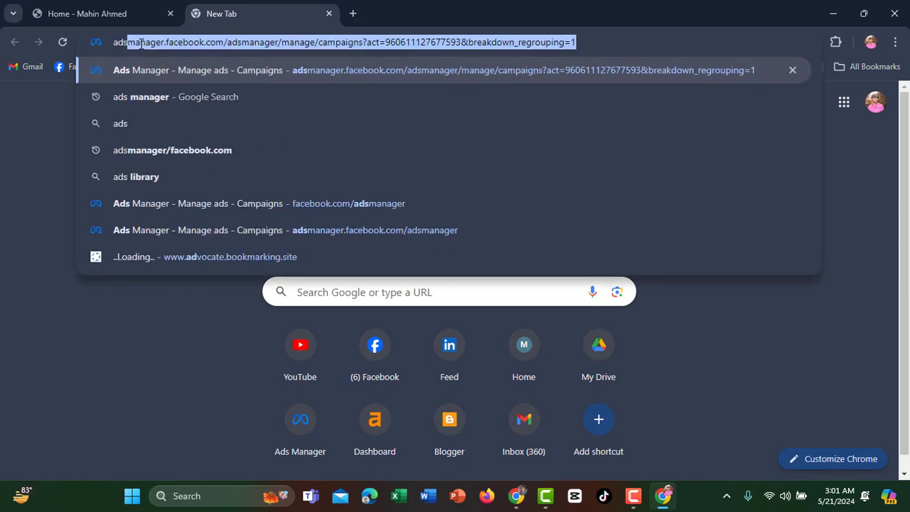
{"action": "type", "text": "a"}
{"action": "key", "text": "Return"}
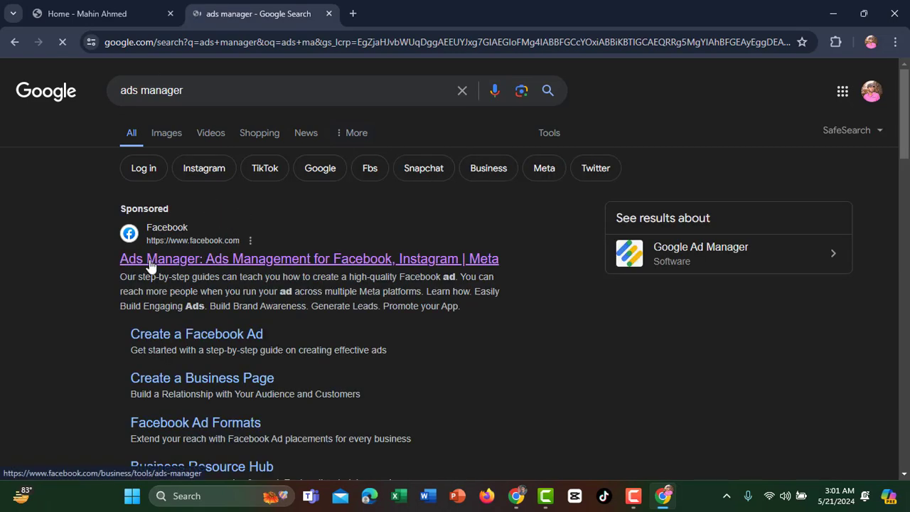
{"action": "left_click", "coordinate": [181, 263]}
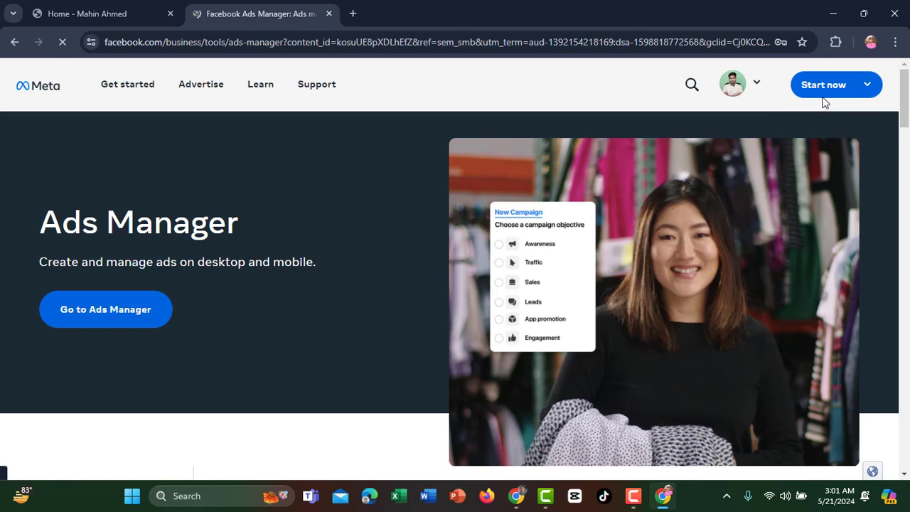
{"action": "mouse_move", "coordinate": [823, 91]}
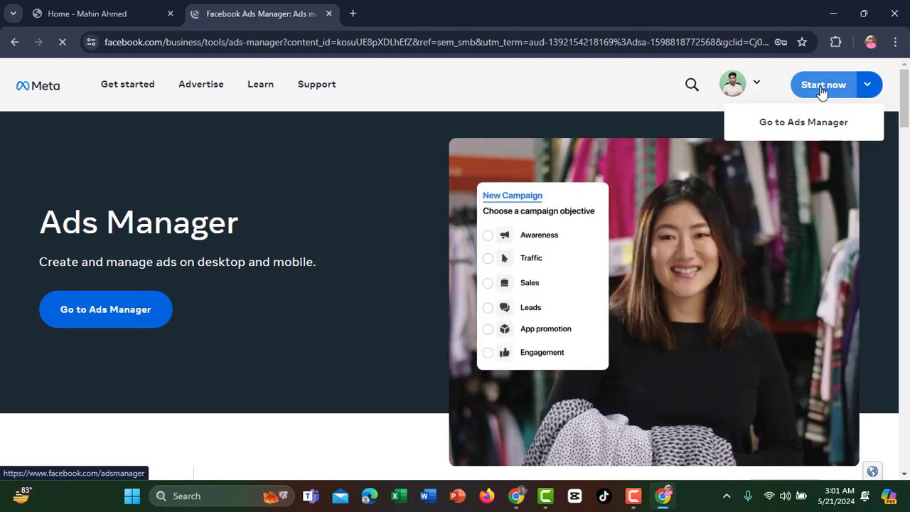
{"action": "left_click", "coordinate": [822, 91]}
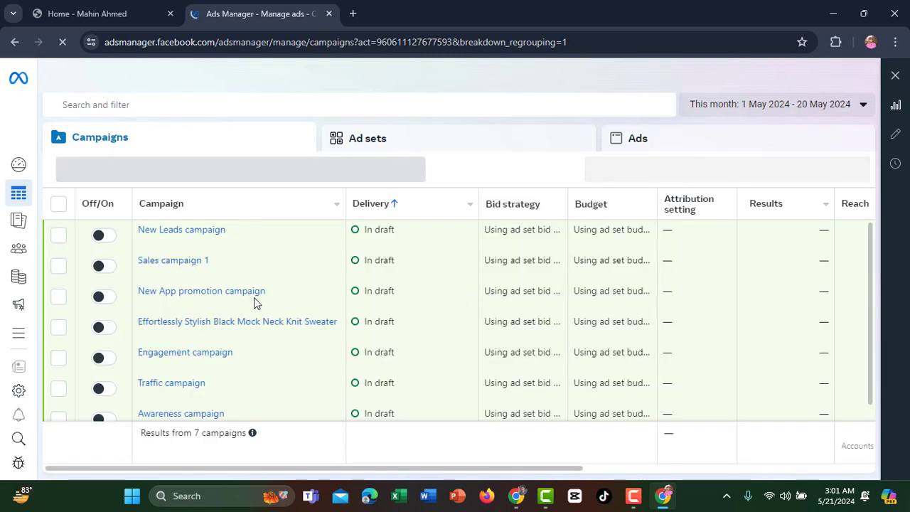
Open Events Manager from the All tools list in the Ads Manager sidebar
{"action": "mouse_move", "coordinate": [283, 288]}
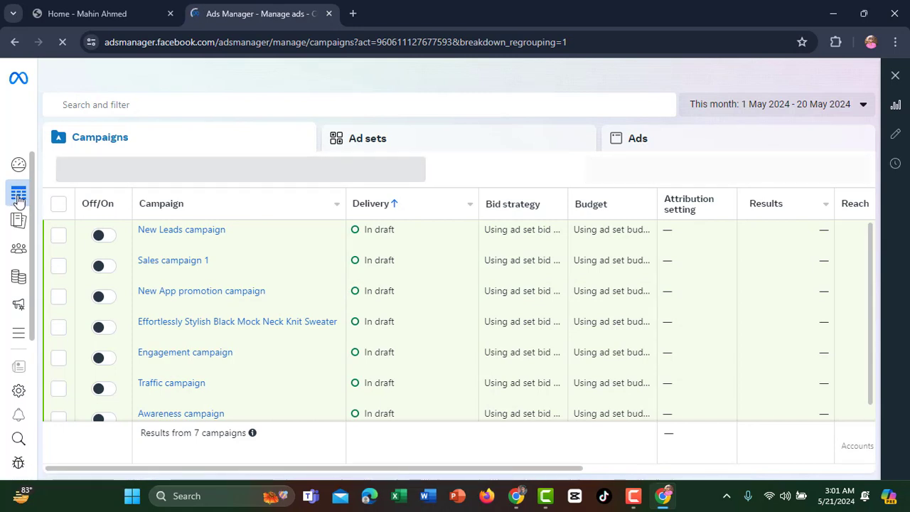
{"action": "mouse_move", "coordinate": [18, 193]}
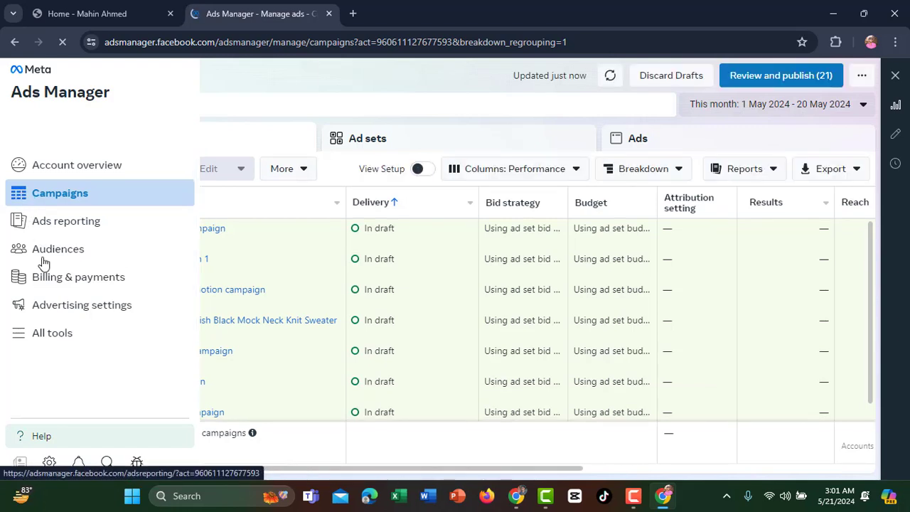
{"action": "left_click", "coordinate": [54, 345]}
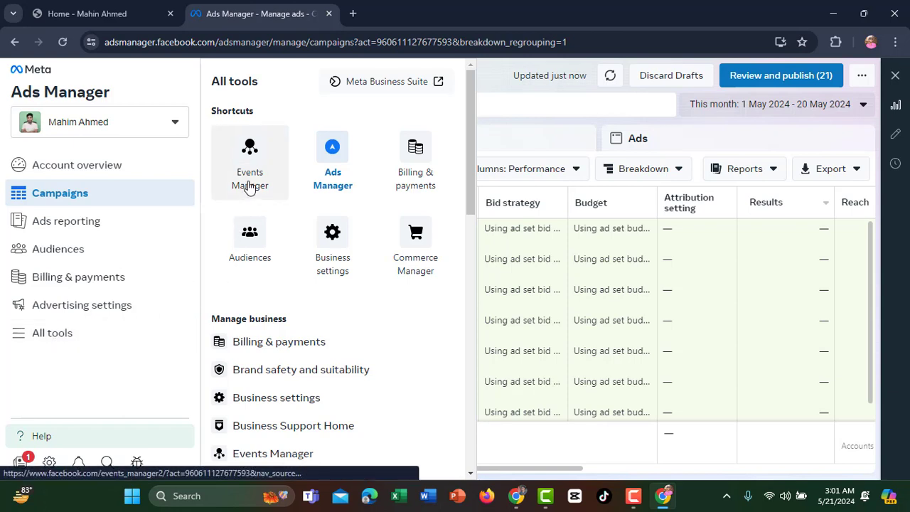
{"action": "left_click", "coordinate": [251, 156]}
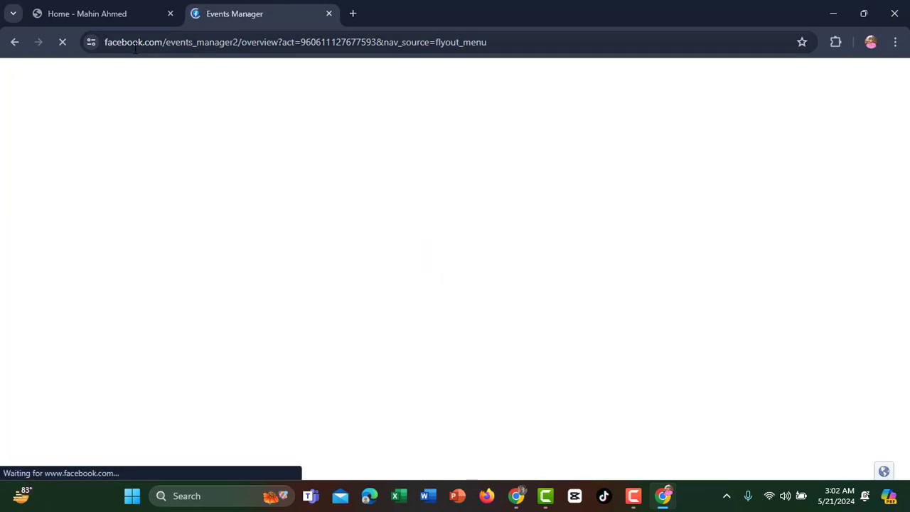
Try Connect Data, dismiss its dialog, and open the account and portfolio switcher
{"action": "left_click_drag", "start_coordinate": [522, 35], "coordinate": [103, 42]}
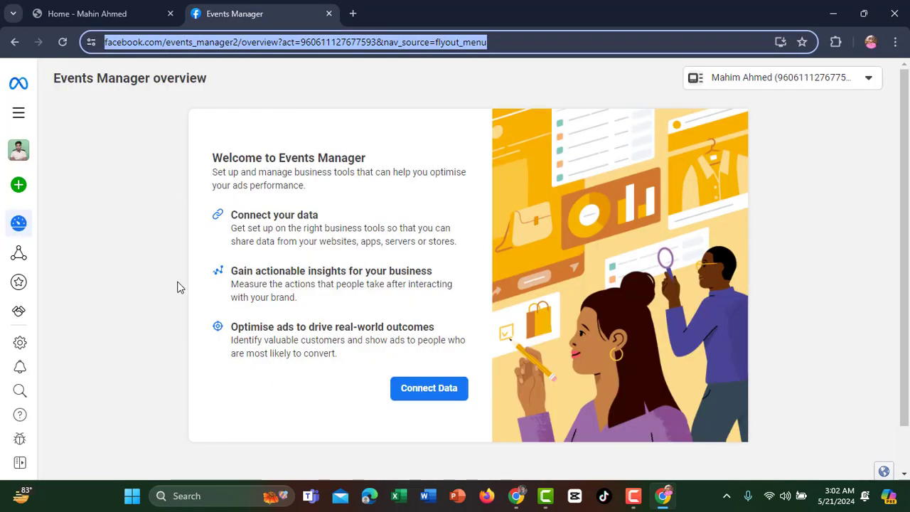
{"action": "left_click", "coordinate": [416, 394]}
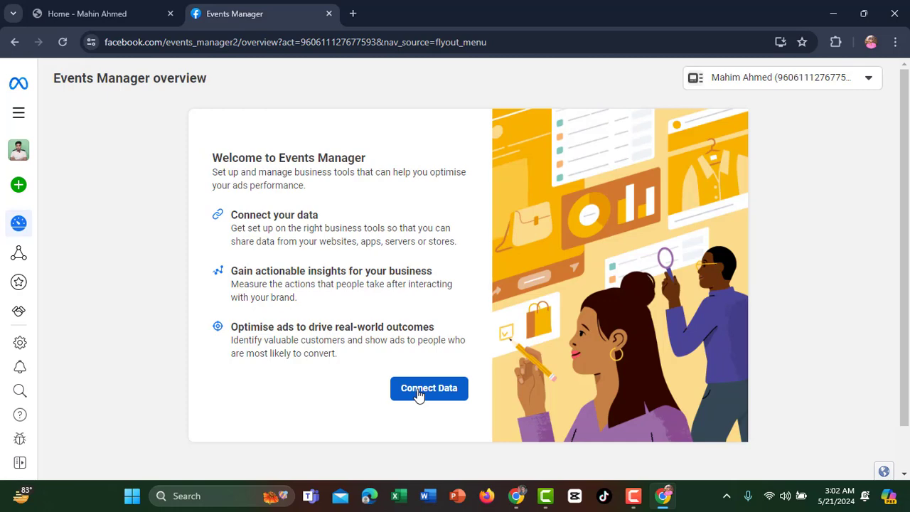
{"action": "left_click", "coordinate": [419, 391]}
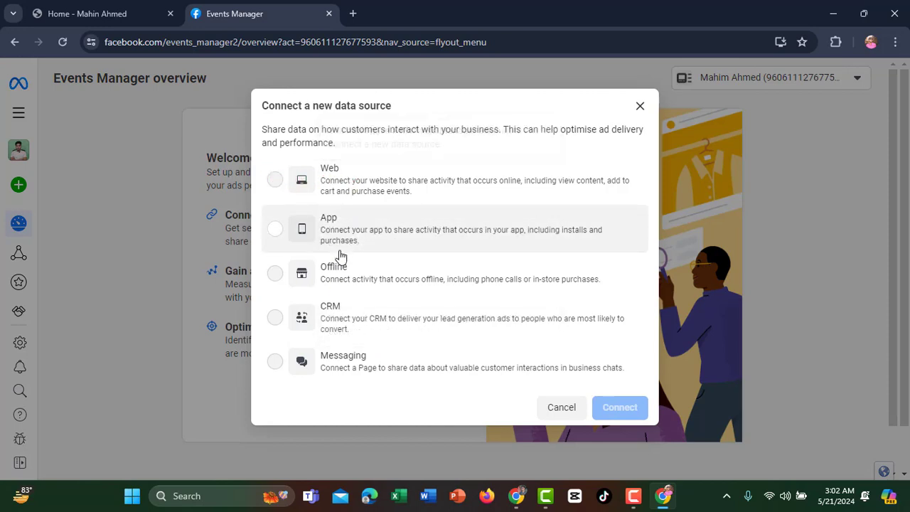
{"action": "left_click", "coordinate": [638, 105]}
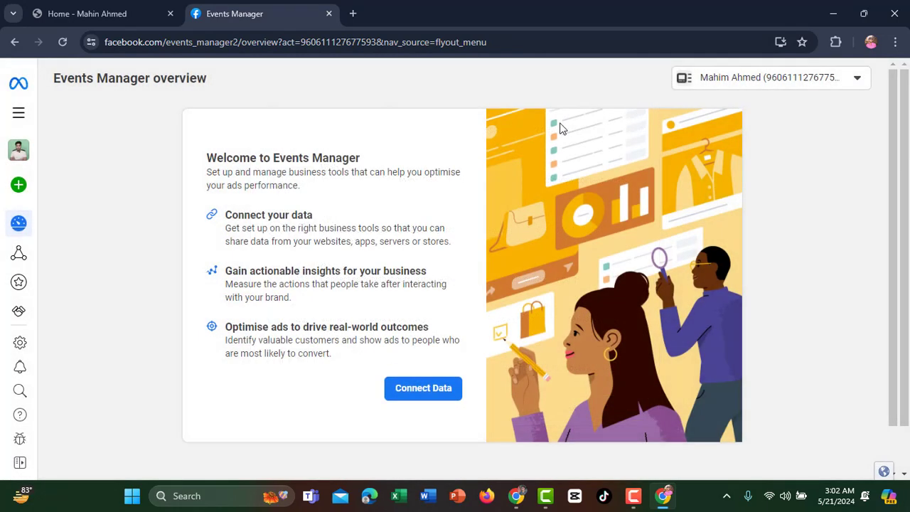
{"action": "left_click", "coordinate": [19, 155]}
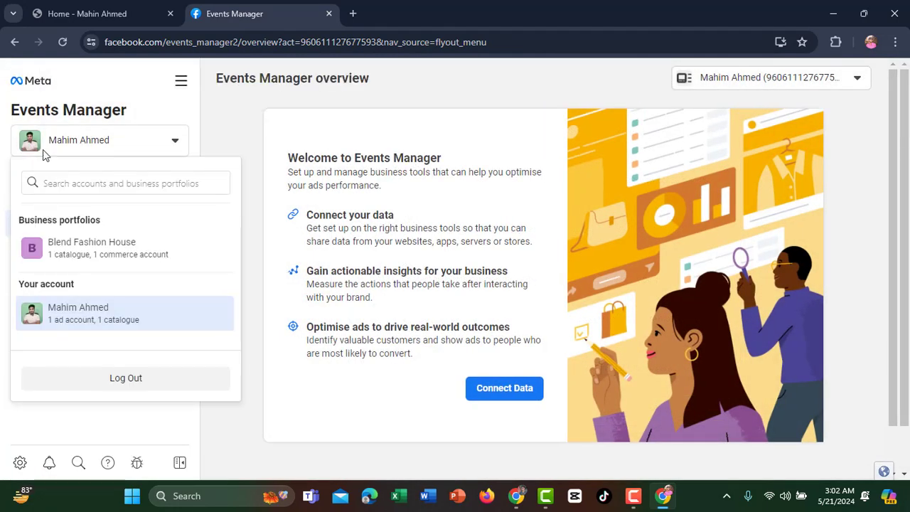
Switch to the Blend Fashion House portfolio and start connecting a new data source
{"action": "left_click", "coordinate": [67, 256]}
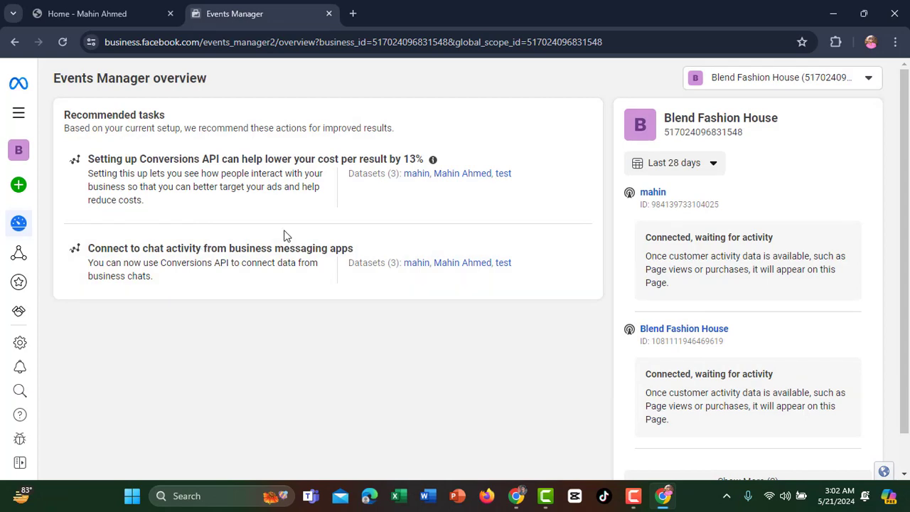
{"action": "mouse_move", "coordinate": [21, 225]}
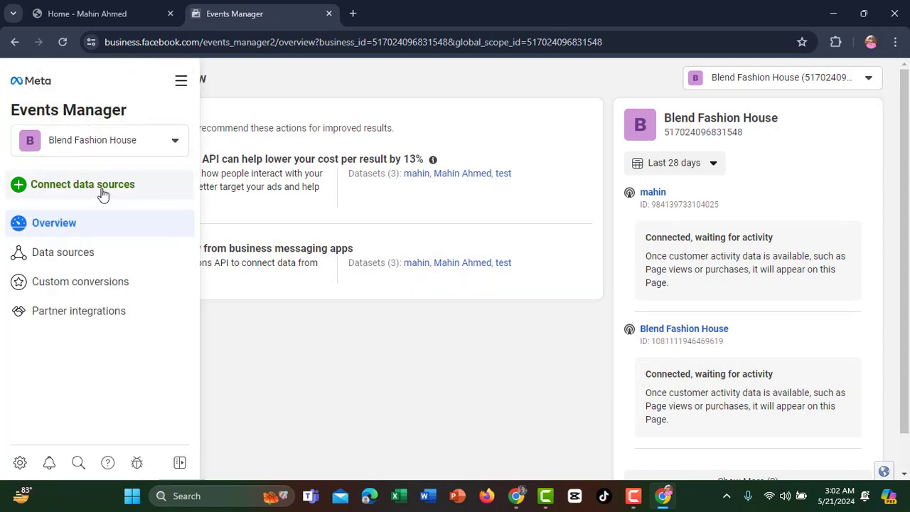
{"action": "left_click", "coordinate": [49, 191]}
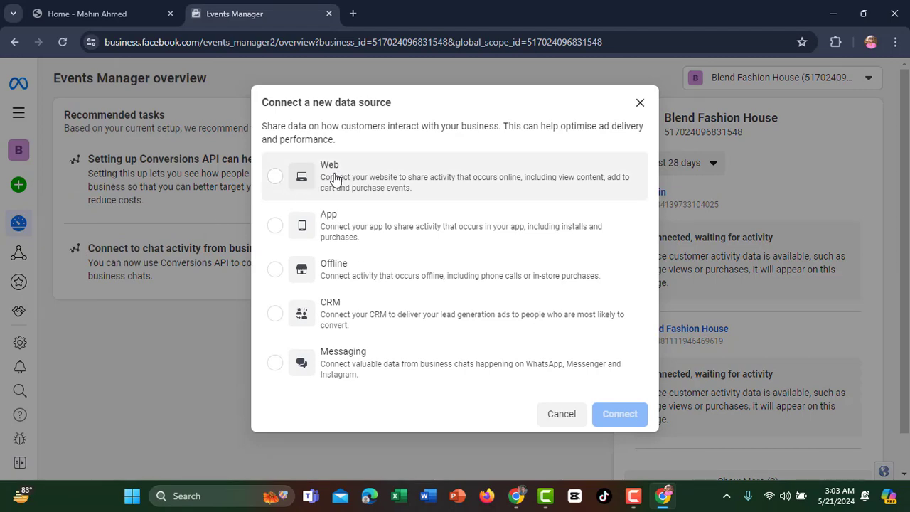
Create a Web dataset, pasting the account holder's name as the dataset name
{"action": "left_click", "coordinate": [283, 177]}
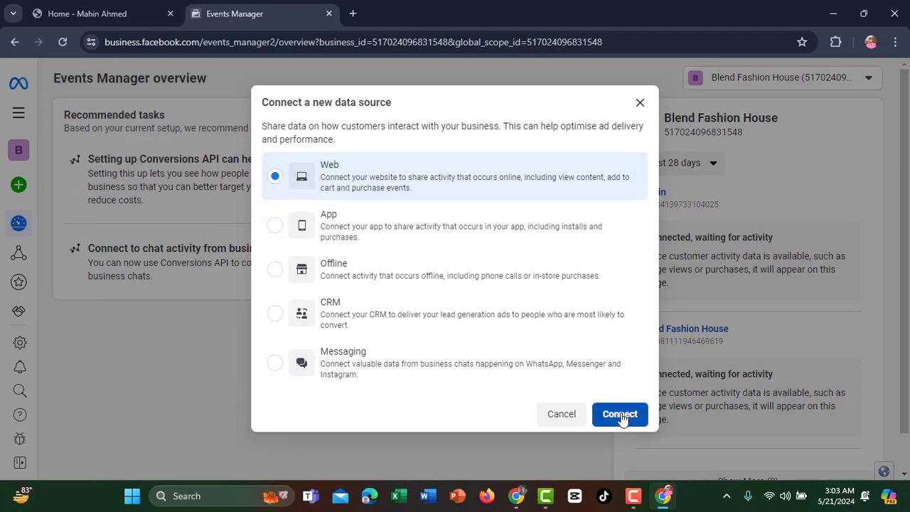
{"action": "left_click", "coordinate": [620, 415]}
{"action": "left_click", "coordinate": [348, 230]}
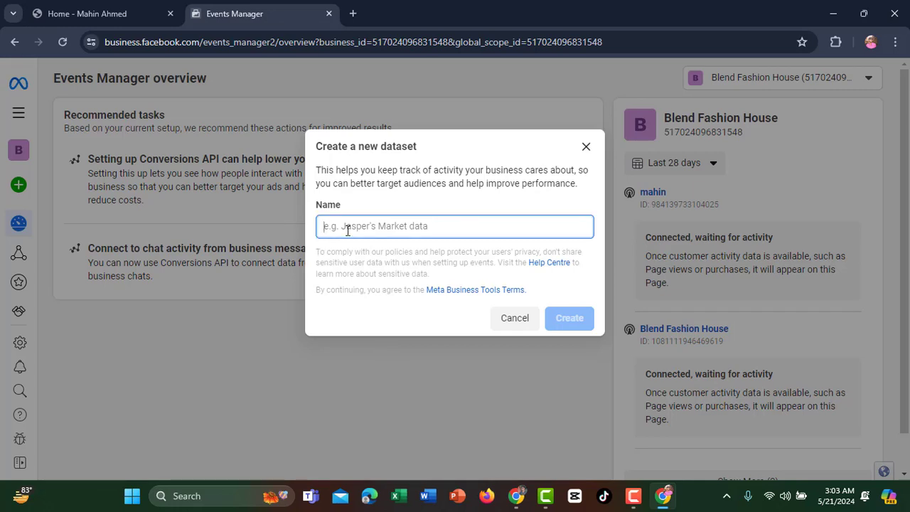
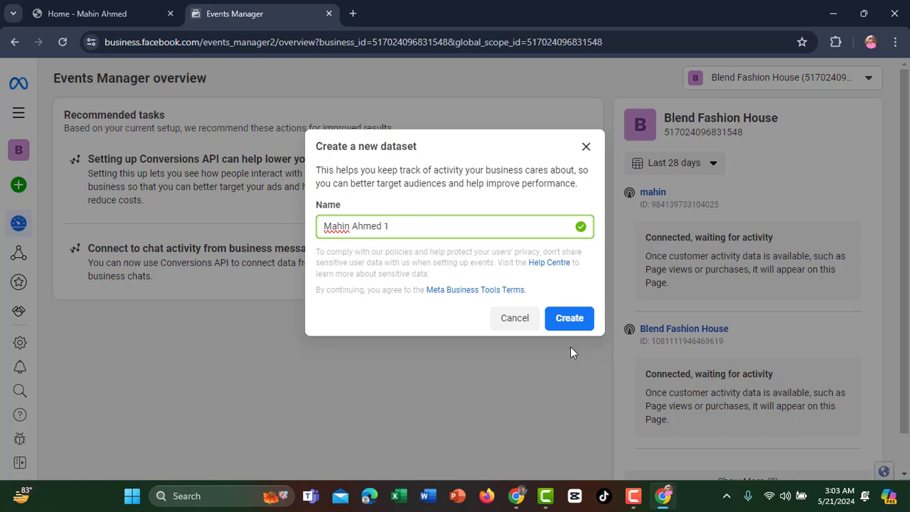
{"action": "left_click", "coordinate": [572, 324]}
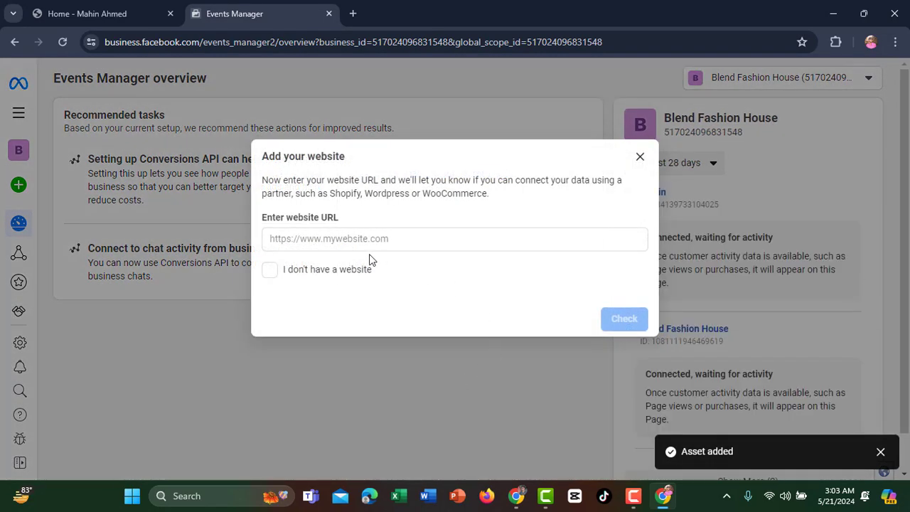
Paste the live site's URL from the other tab into the website field, check it, and continue
{"action": "left_click", "coordinate": [301, 240]}
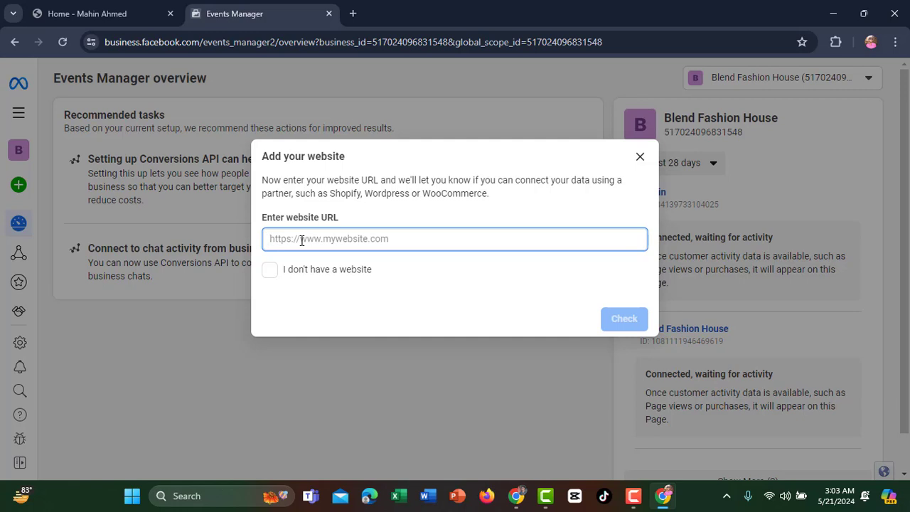
{"action": "left_click", "coordinate": [116, 17]}
{"action": "left_click_drag", "start_coordinate": [179, 42], "coordinate": [59, 42]}
{"action": "key", "text": "ctrl+c"}
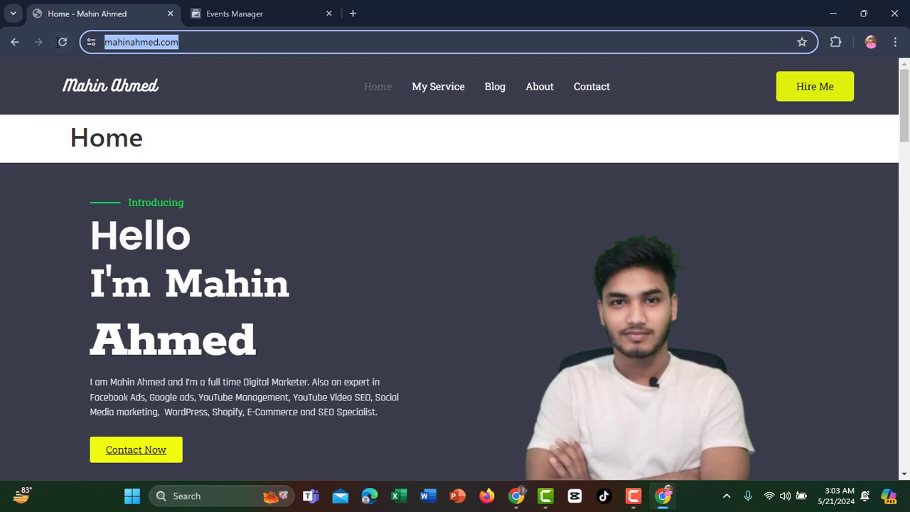
{"action": "left_click", "coordinate": [267, 10]}
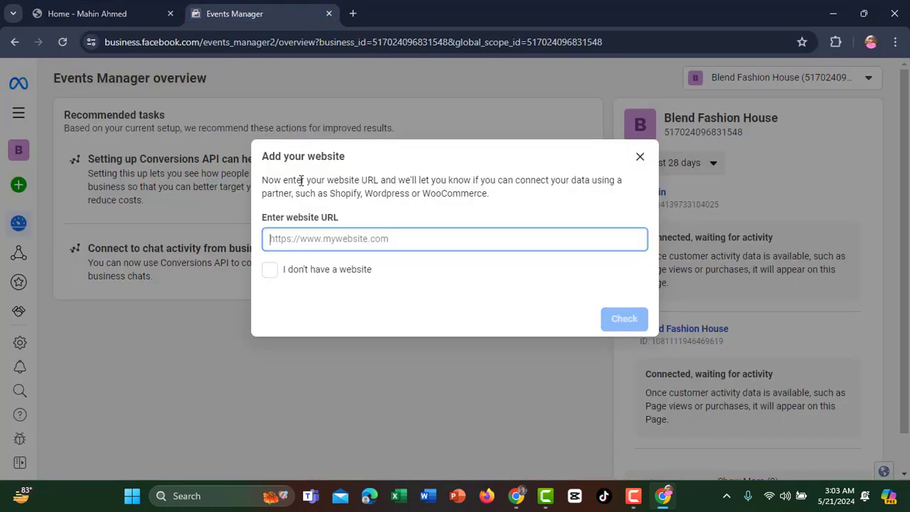
{"action": "key", "text": "ctrl+v"}
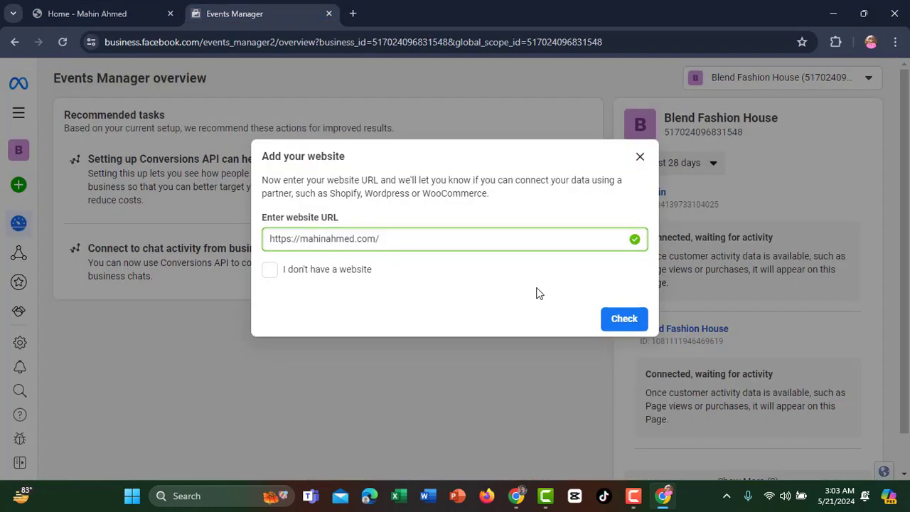
{"action": "left_click", "coordinate": [624, 321]}
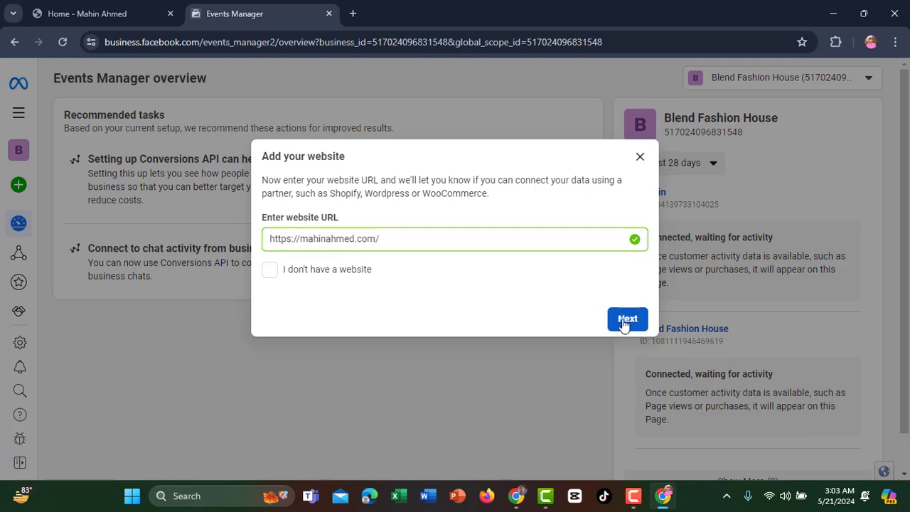
{"action": "left_click", "coordinate": [627, 320]}
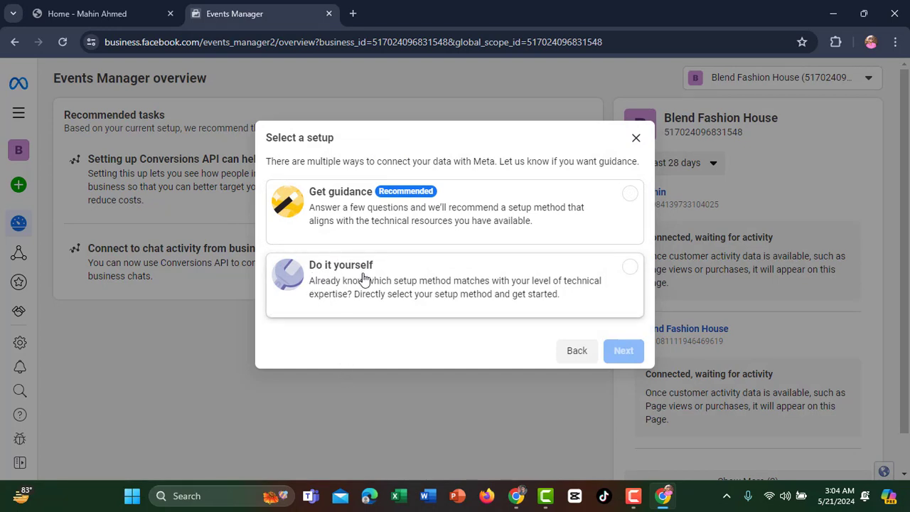
Pick the Do it yourself setup with Meta pixel only as the connection
{"action": "left_click", "coordinate": [608, 278]}
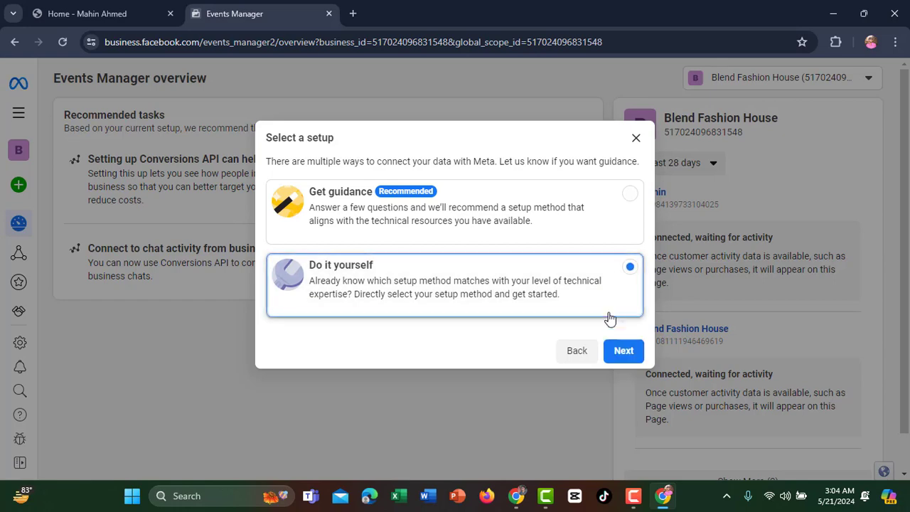
{"action": "left_click", "coordinate": [624, 353]}
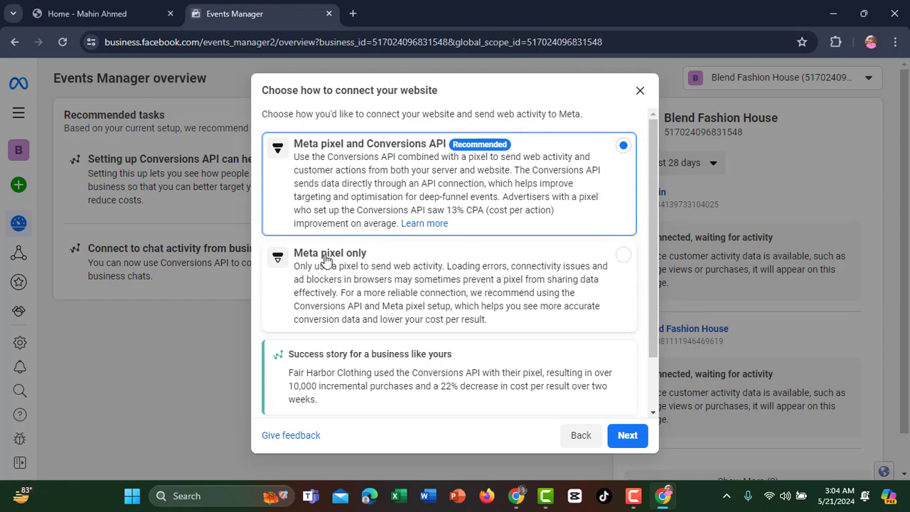
{"action": "left_click", "coordinate": [619, 258]}
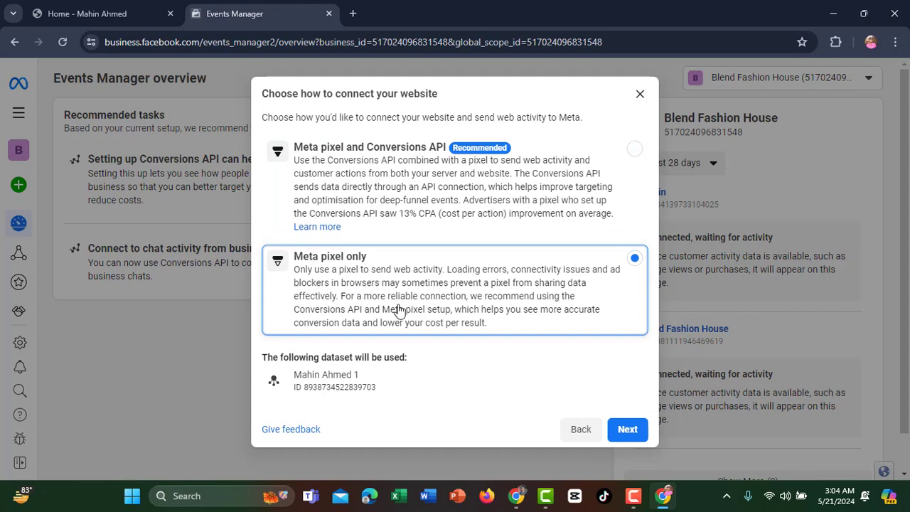
{"action": "left_click", "coordinate": [618, 430]}
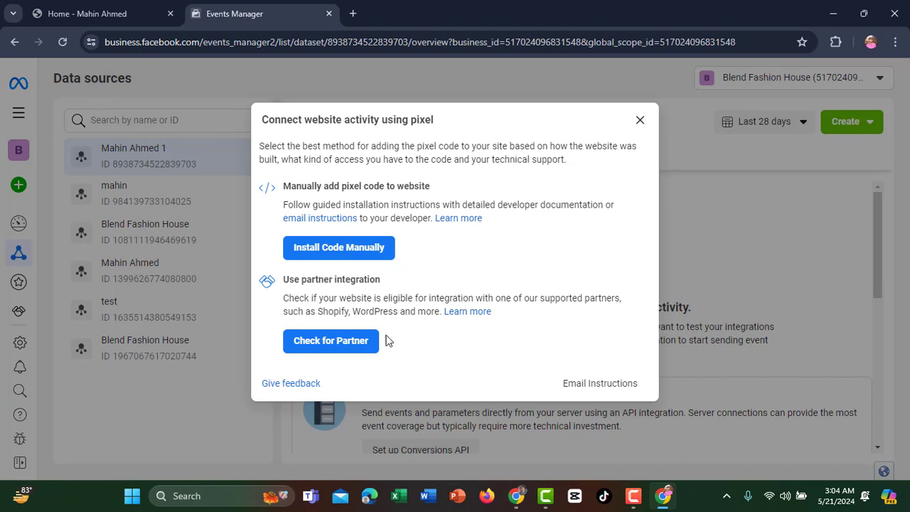
Choose Install Code Manually in the Connect website activity dialog
{"action": "left_click", "coordinate": [332, 255]}
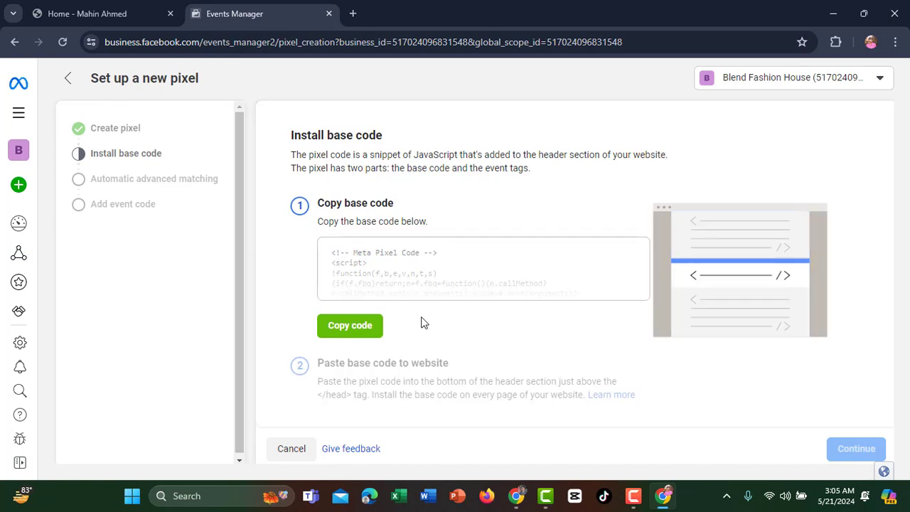
Copy the Meta Pixel base code and highlight the instruction to paste it before </head>
{"action": "left_click", "coordinate": [345, 329]}
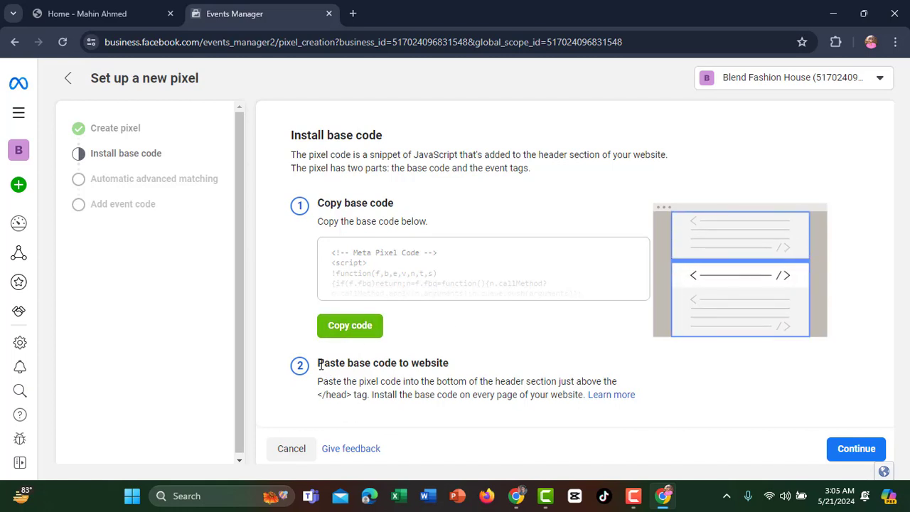
{"action": "left_click_drag", "start_coordinate": [320, 364], "coordinate": [453, 367]}
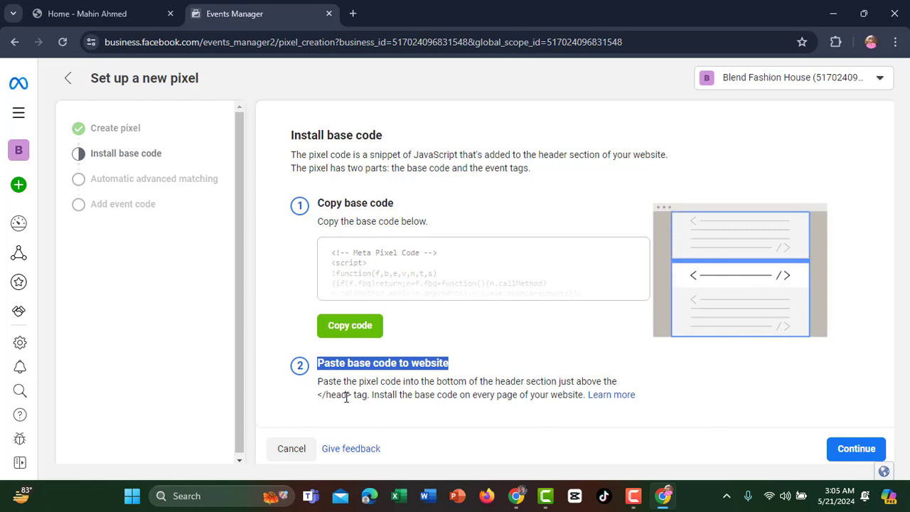
{"action": "left_click_drag", "start_coordinate": [351, 396], "coordinate": [329, 398]}
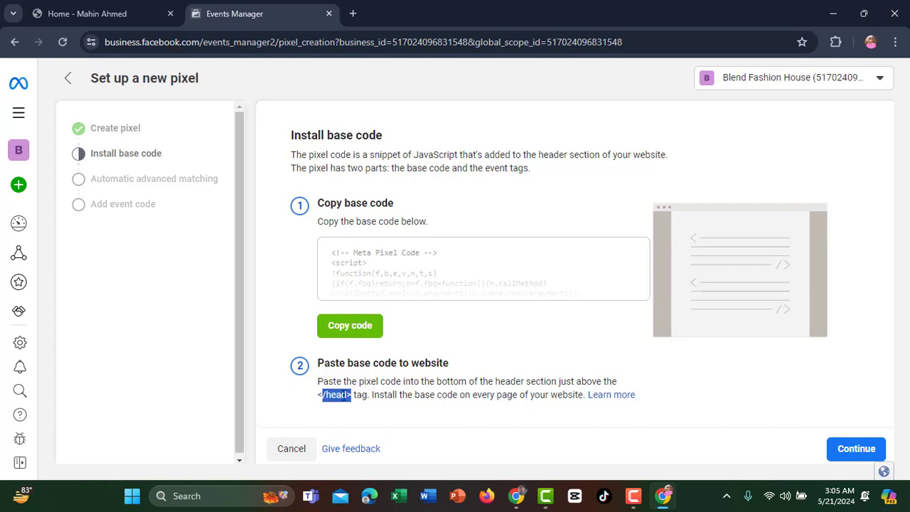
{"action": "left_click_drag", "start_coordinate": [352, 395], "coordinate": [320, 403]}
Bring back the WordPress dashboard and scroll the Theme File Editor's file list toward header.php
{"action": "left_click", "coordinate": [829, 12]}
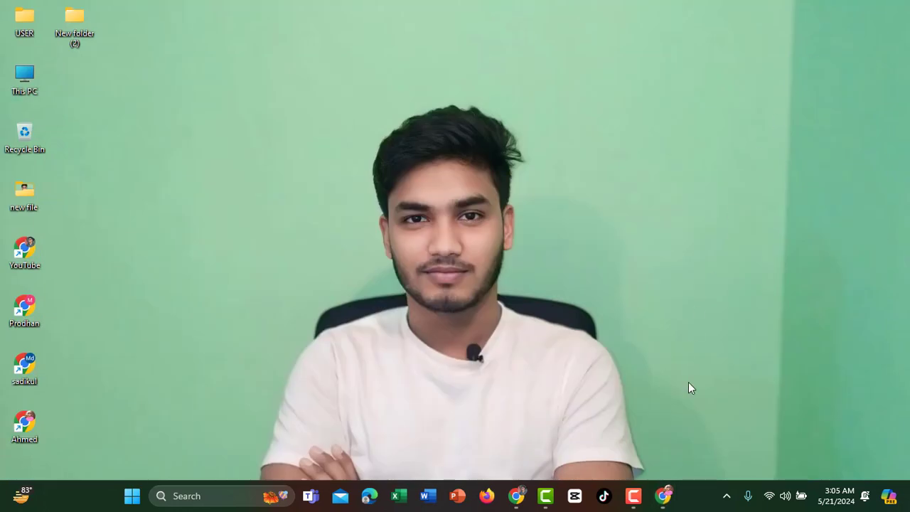
{"action": "left_click", "coordinate": [519, 497]}
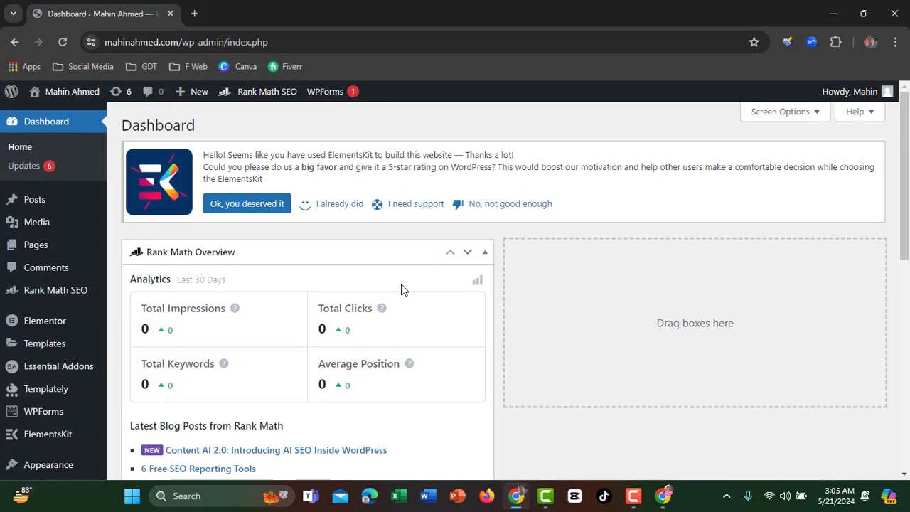
{"action": "key", "text": "ctrl+shift+t"}
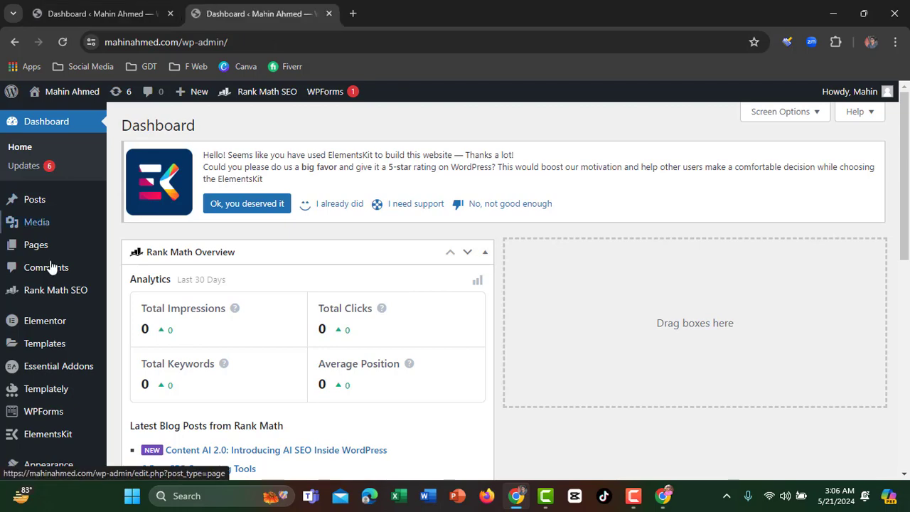
{"action": "mouse_move", "coordinate": [52, 411]}
{"action": "scroll", "coordinate": [52, 411], "scroll_direction": "down", "scroll_amount": 1}
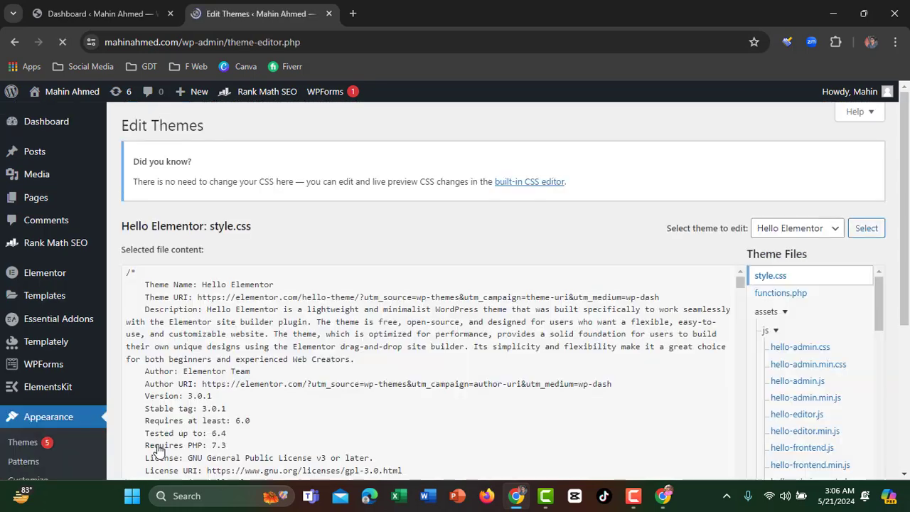
{"action": "scroll", "coordinate": [373, 298], "scroll_direction": "down", "scroll_amount": 2}
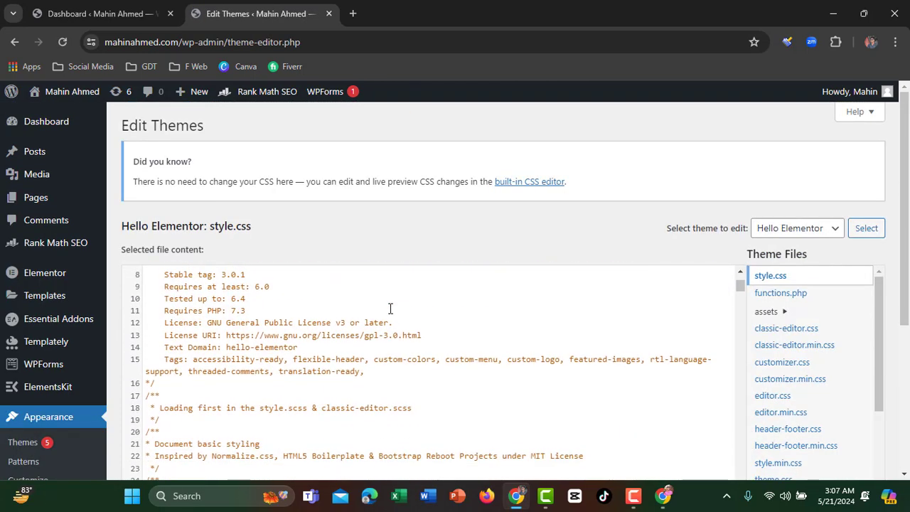
{"action": "scroll", "coordinate": [908, 283], "scroll_direction": "down", "scroll_amount": 2}
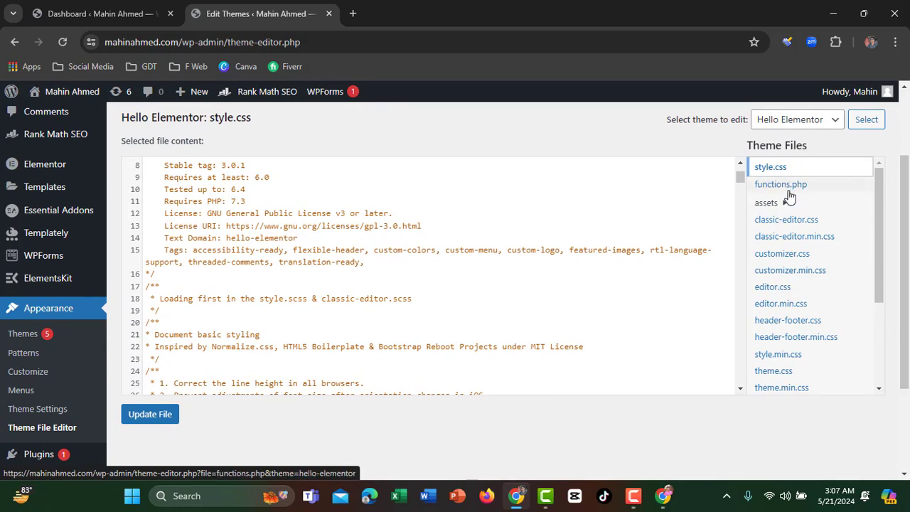
{"action": "scroll", "coordinate": [797, 214], "scroll_direction": "down", "scroll_amount": 1}
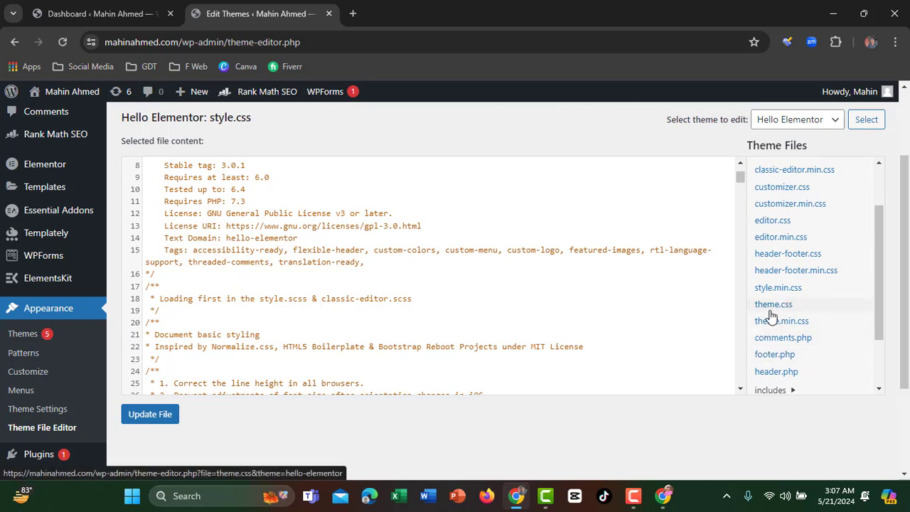
Open header.php in the theme editor and add blank lines after the <head> tag
{"action": "left_click", "coordinate": [789, 375]}
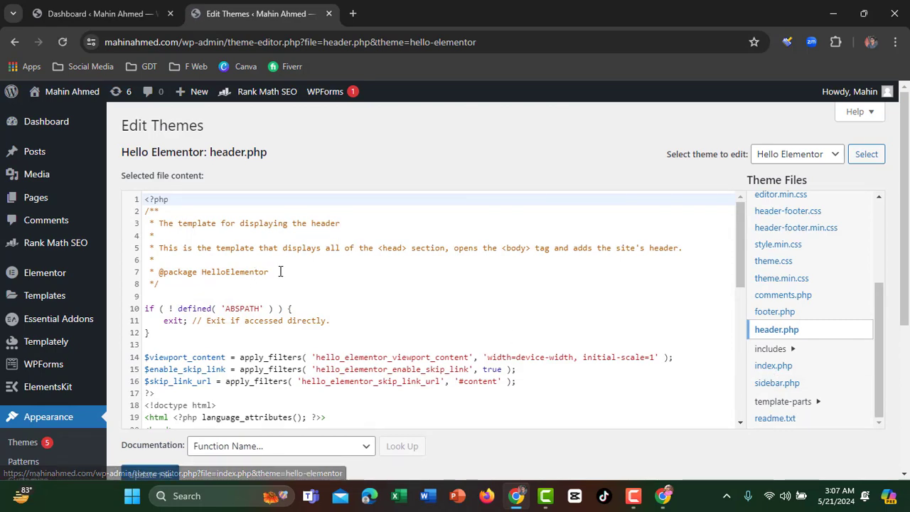
{"action": "scroll", "coordinate": [280, 273], "scroll_direction": "down", "scroll_amount": 3}
{"action": "scroll", "coordinate": [281, 274], "scroll_direction": "up", "scroll_amount": 3}
{"action": "scroll", "coordinate": [280, 277], "scroll_direction": "down", "scroll_amount": 3}
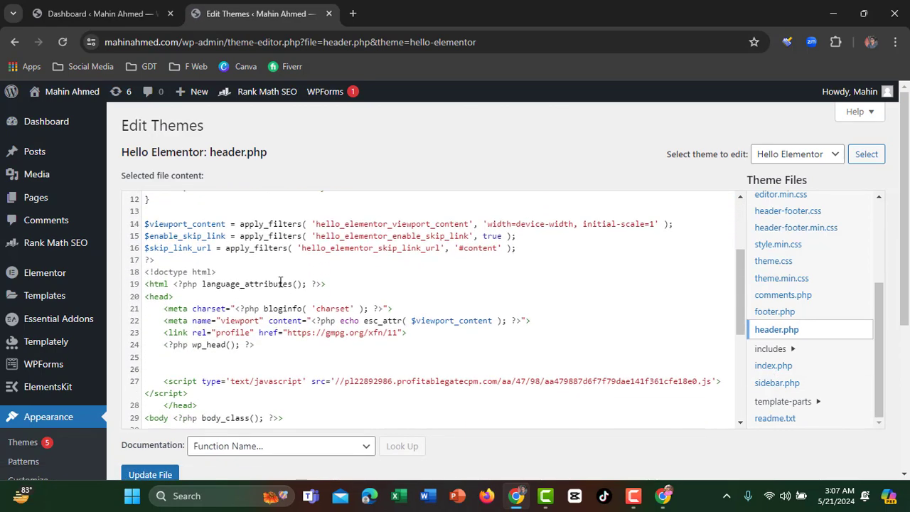
{"action": "scroll", "coordinate": [280, 282], "scroll_direction": "up", "scroll_amount": 2}
{"action": "scroll", "coordinate": [346, 215], "scroll_direction": "down", "scroll_amount": 2}
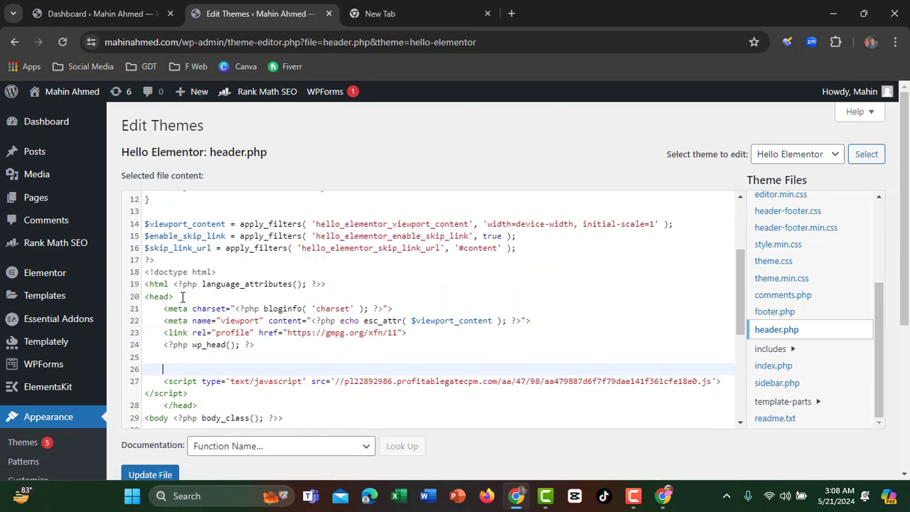
{"action": "left_click", "coordinate": [155, 297]}
{"action": "left_click", "coordinate": [177, 298]}
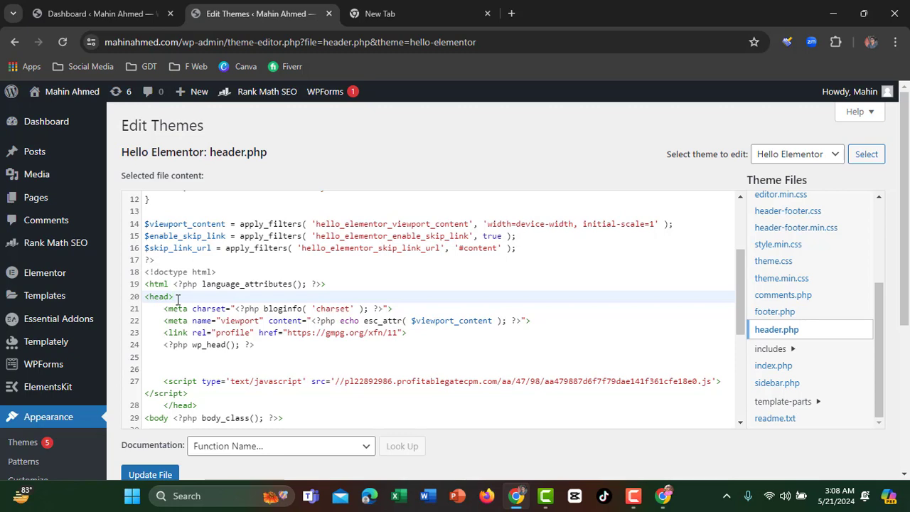
{"action": "key", "text": "Return"}
{"action": "key", "text": "Return"}
{"action": "key", "text": "Return"}
{"action": "key", "text": "Return"}
{"action": "key", "text": "Return"}
{"action": "key", "text": "Return"}
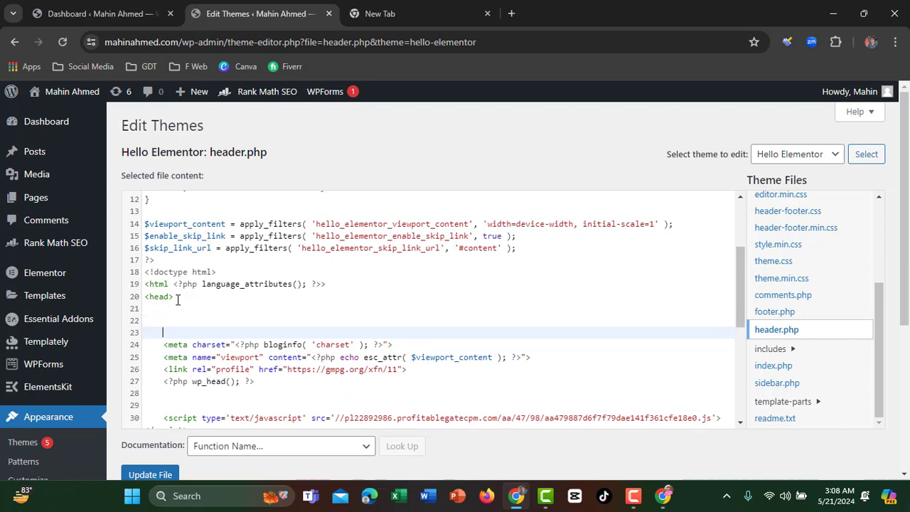
{"action": "key", "text": "Return"}
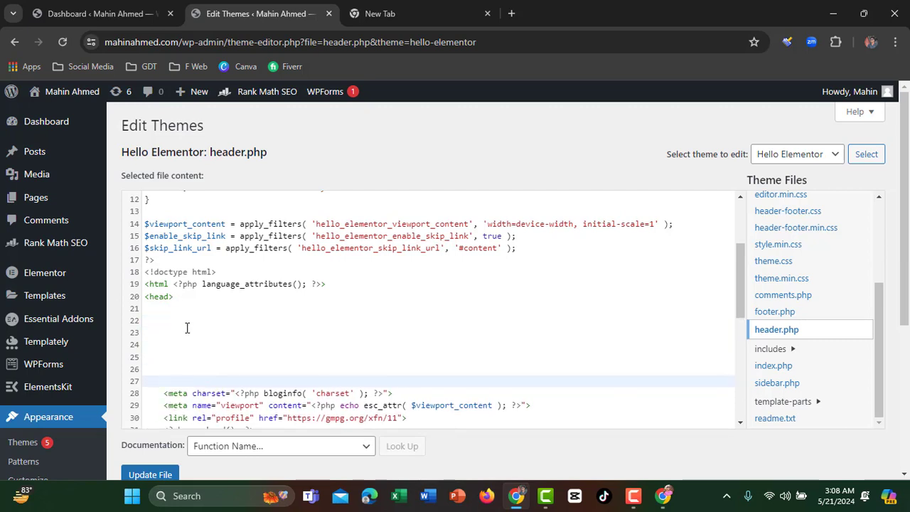
Paste the Meta Pixel base code on blank line 24 and update header.php
{"action": "left_click", "coordinate": [180, 322]}
{"action": "left_click", "coordinate": [185, 343]}
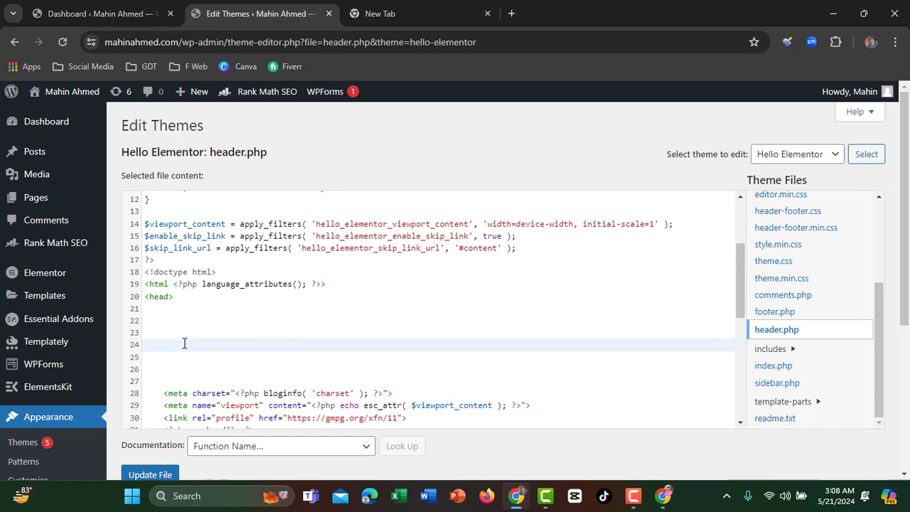
{"action": "key", "text": "ctrl+v"}
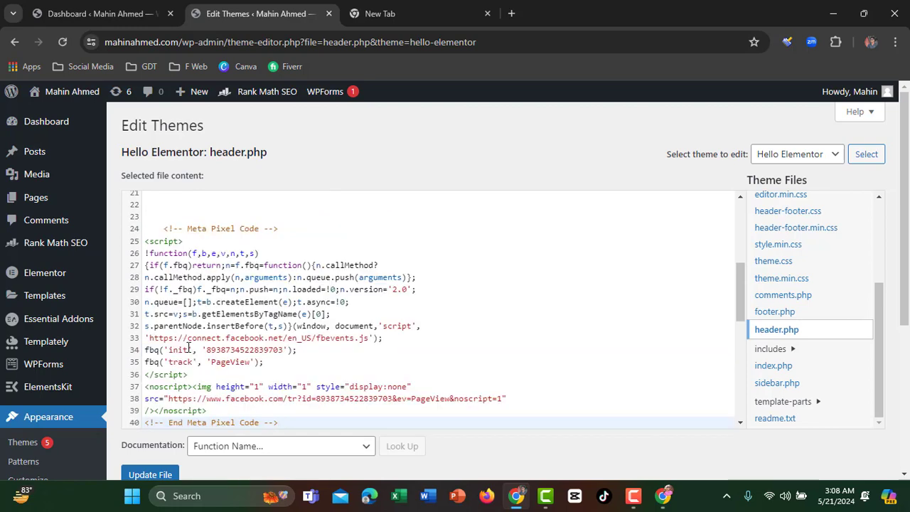
{"action": "scroll", "coordinate": [189, 348], "scroll_direction": "down", "scroll_amount": 2}
{"action": "scroll", "coordinate": [190, 347], "scroll_direction": "up", "scroll_amount": 2}
{"action": "scroll", "coordinate": [217, 337], "scroll_direction": "down", "scroll_amount": 2}
{"action": "scroll", "coordinate": [215, 337], "scroll_direction": "up", "scroll_amount": 2}
{"action": "scroll", "coordinate": [215, 336], "scroll_direction": "down", "scroll_amount": 2}
{"action": "scroll", "coordinate": [216, 337], "scroll_direction": "up", "scroll_amount": 2}
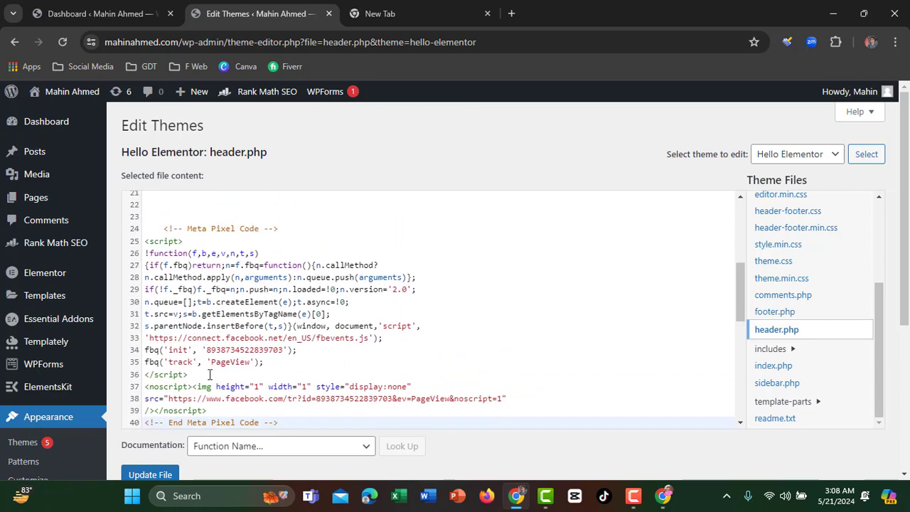
{"action": "left_click", "coordinate": [158, 475]}
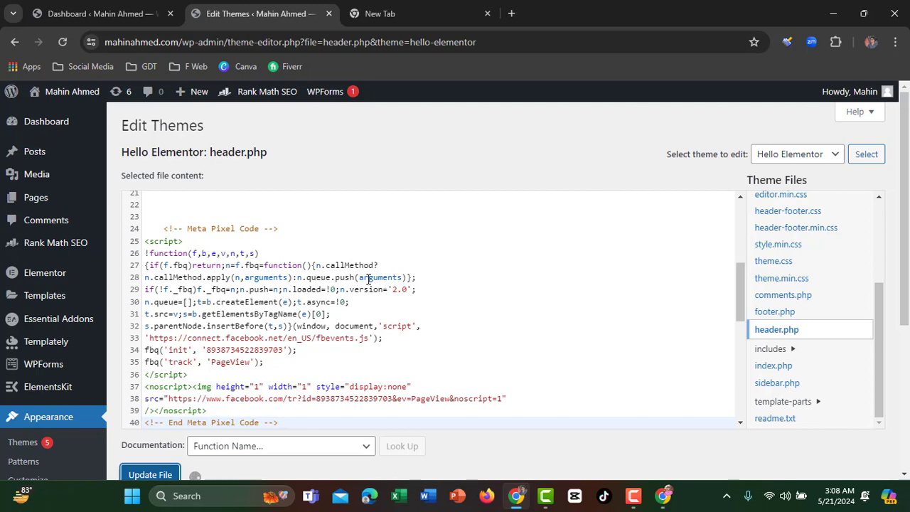
Return from WordPress to the Events Manager pixel setup window
{"action": "left_click", "coordinate": [831, 15]}
{"action": "left_click", "coordinate": [519, 496]}
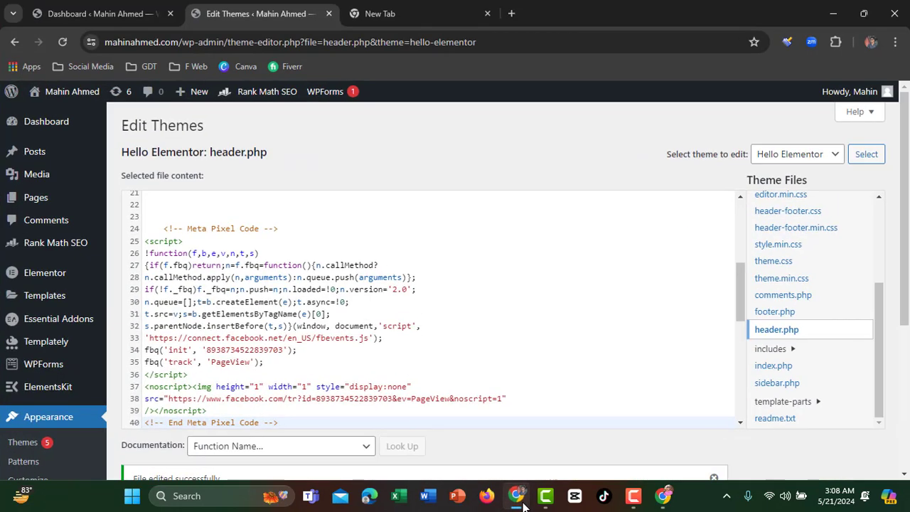
{"action": "left_click", "coordinate": [663, 496]}
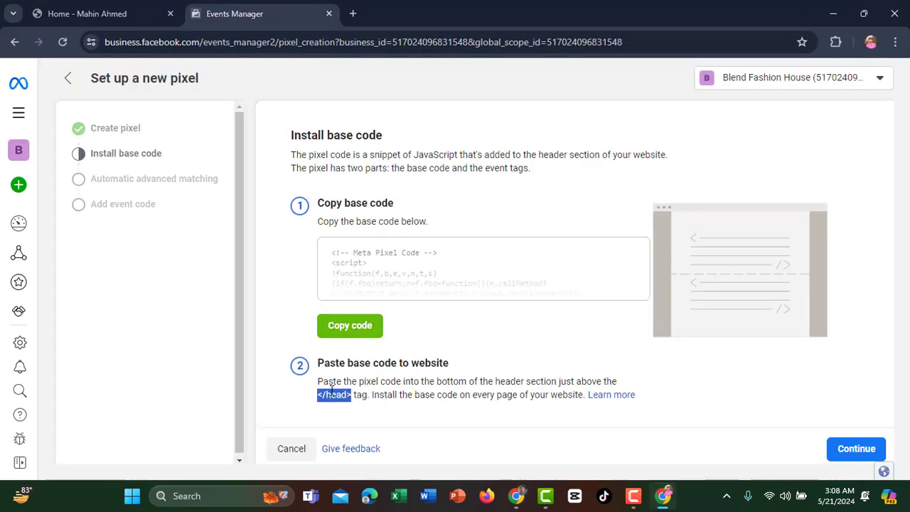
Continue to the advanced matching step and switch on automatic advanced matching
{"action": "left_click", "coordinate": [662, 381]}
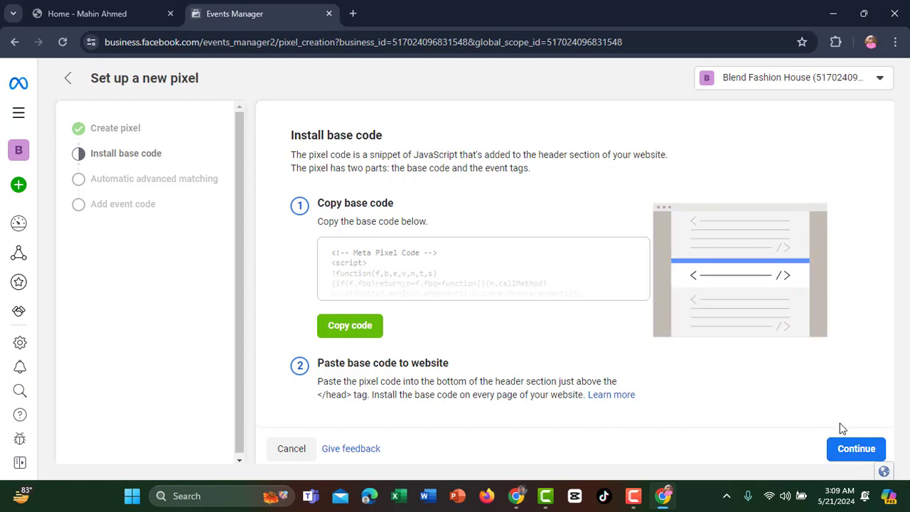
{"action": "left_click", "coordinate": [844, 452]}
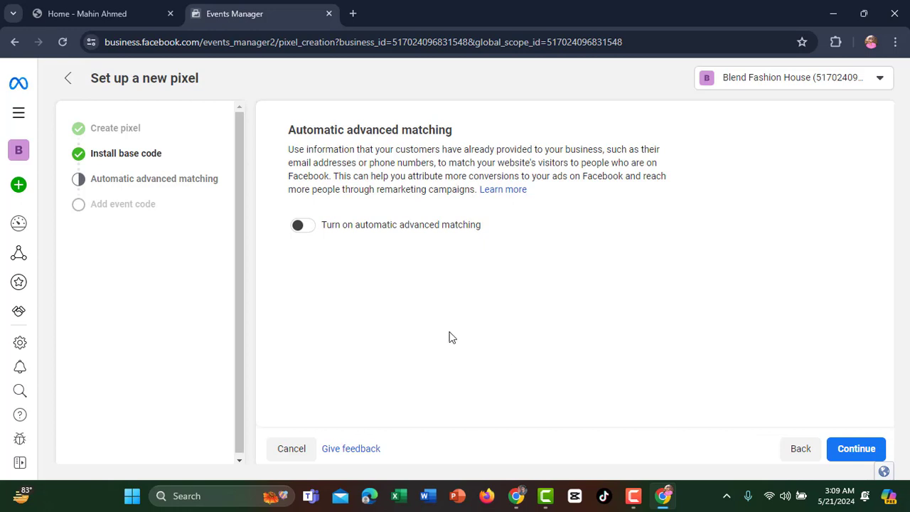
{"action": "left_click", "coordinate": [302, 226]}
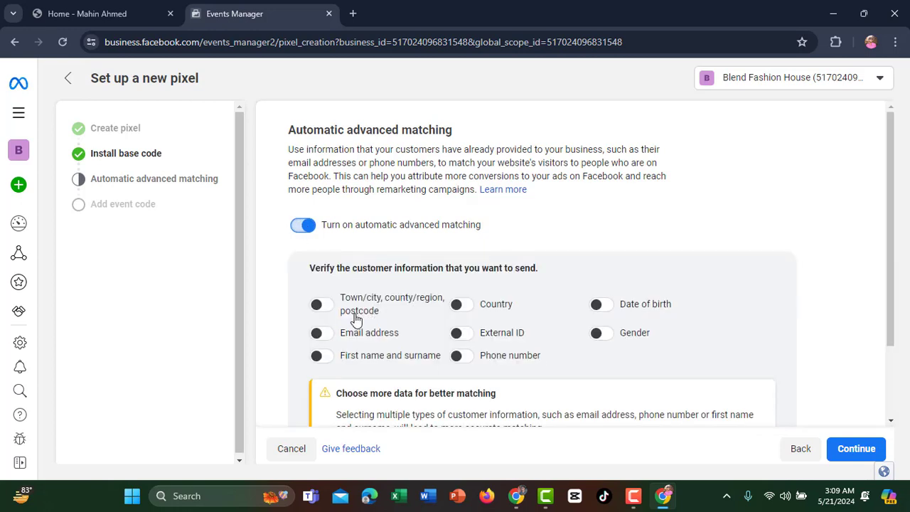
Enable city/region/postcode, email, name, country, external ID, phone, date of birth and gender matching
{"action": "left_click", "coordinate": [320, 305]}
{"action": "left_click", "coordinate": [321, 333]}
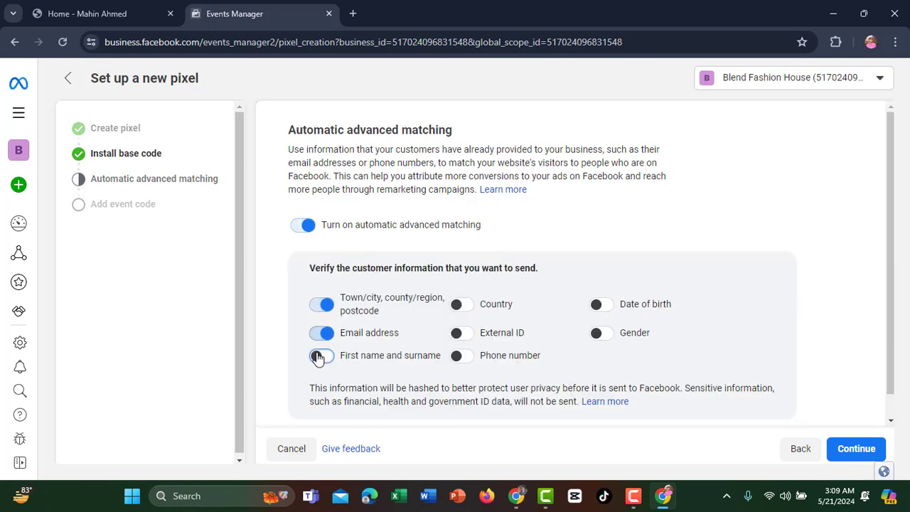
{"action": "left_click", "coordinate": [320, 357]}
{"action": "left_click", "coordinate": [461, 304]}
{"action": "left_click", "coordinate": [462, 333]}
{"action": "left_click", "coordinate": [462, 355]}
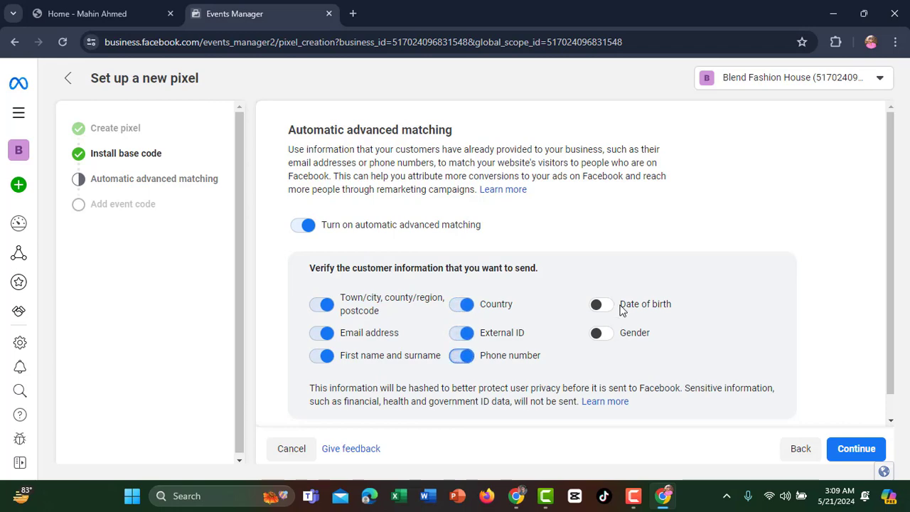
{"action": "left_click", "coordinate": [601, 304]}
{"action": "left_click", "coordinate": [600, 332]}
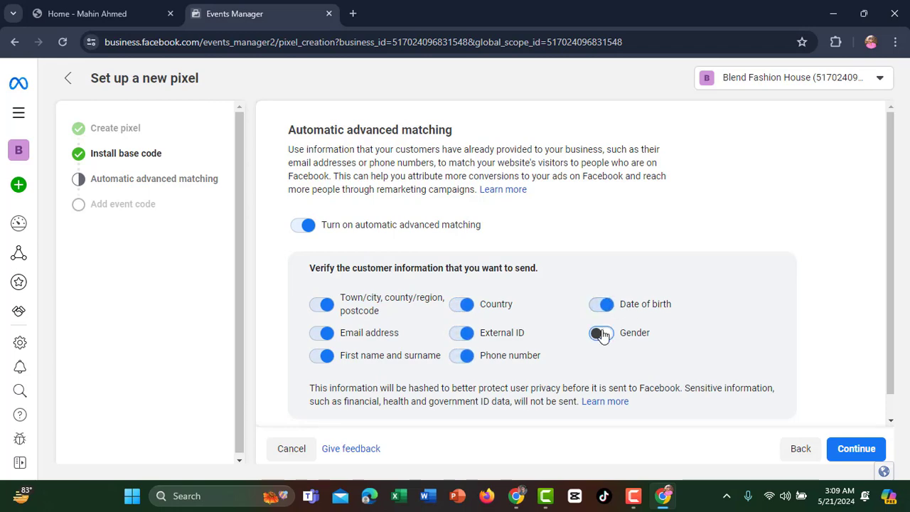
Continue past the add events step to the pixel overview
{"action": "left_click", "coordinate": [840, 453]}
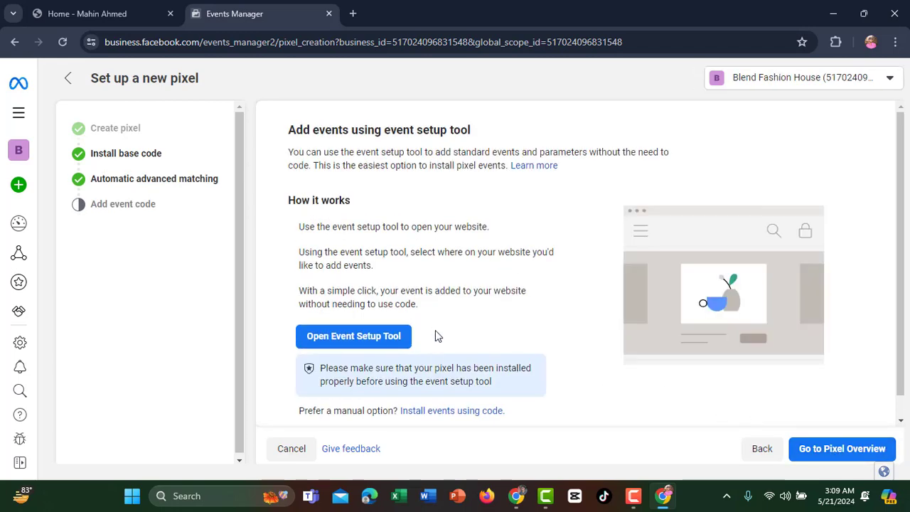
{"action": "scroll", "coordinate": [437, 335], "scroll_direction": "down", "scroll_amount": 1}
{"action": "left_click", "coordinate": [835, 455]}
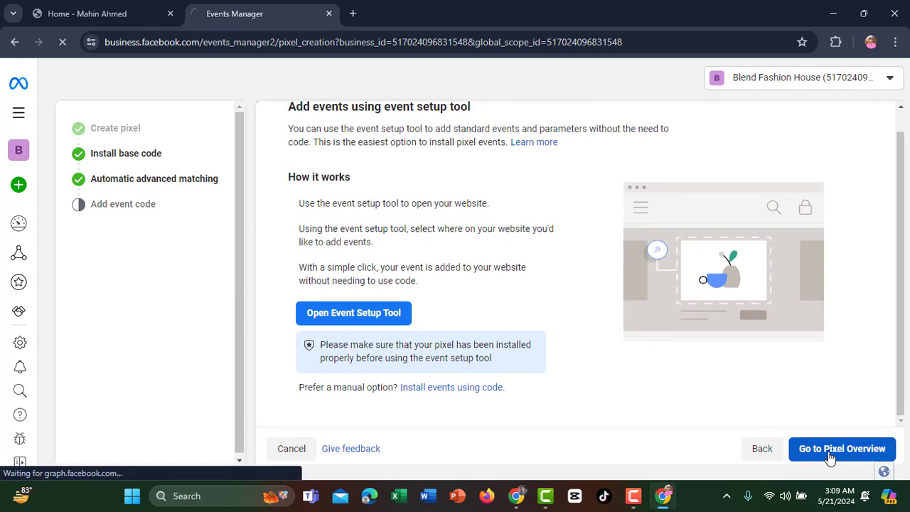